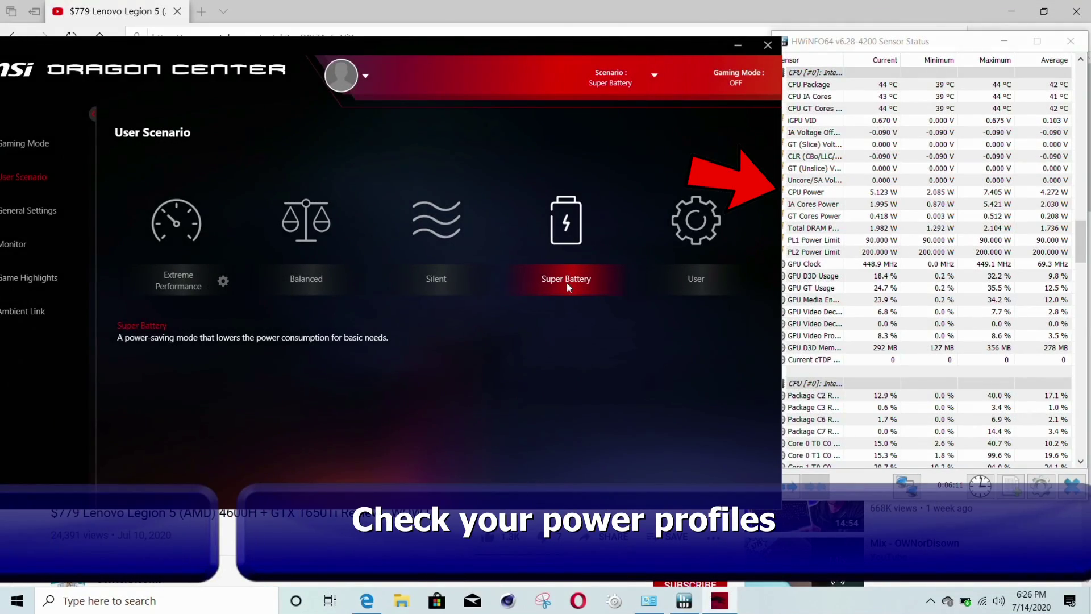
- Change the Dragon Center User Scenario from Super Battery to Silent, then to Balanced
left_click(439, 281)
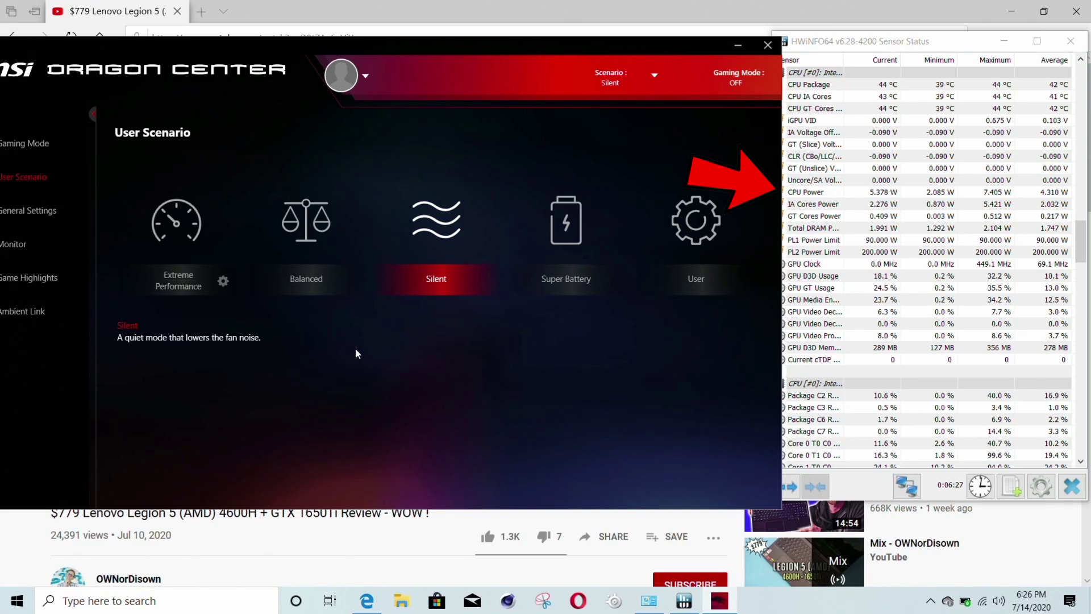
left_click(308, 280)
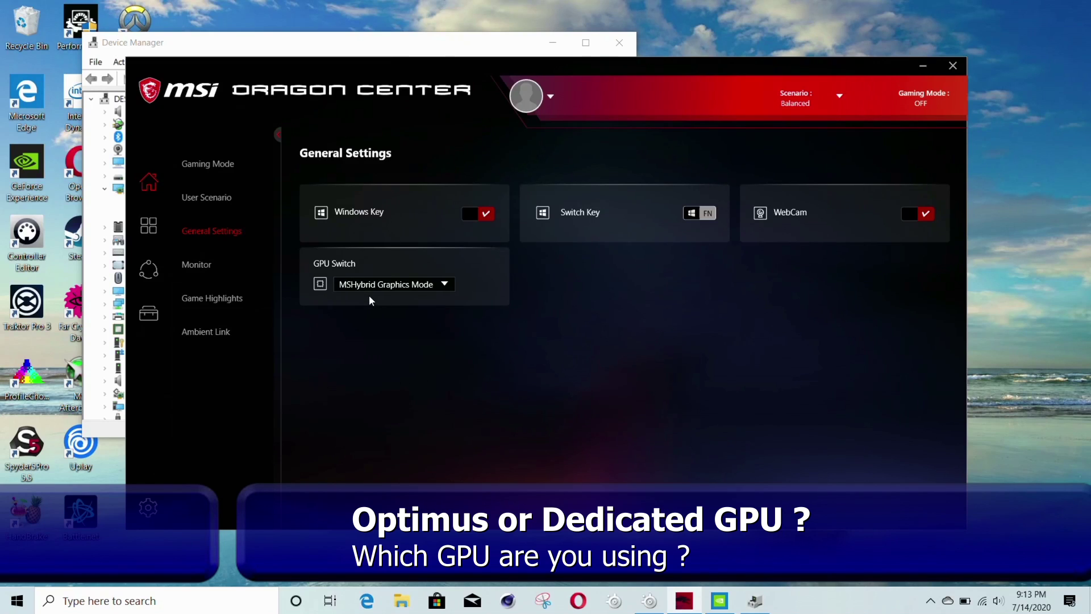
- Keep Dragon Center's GPU Switch on MSHybrid Graphics Mode and minimise the app
left_click(445, 285)
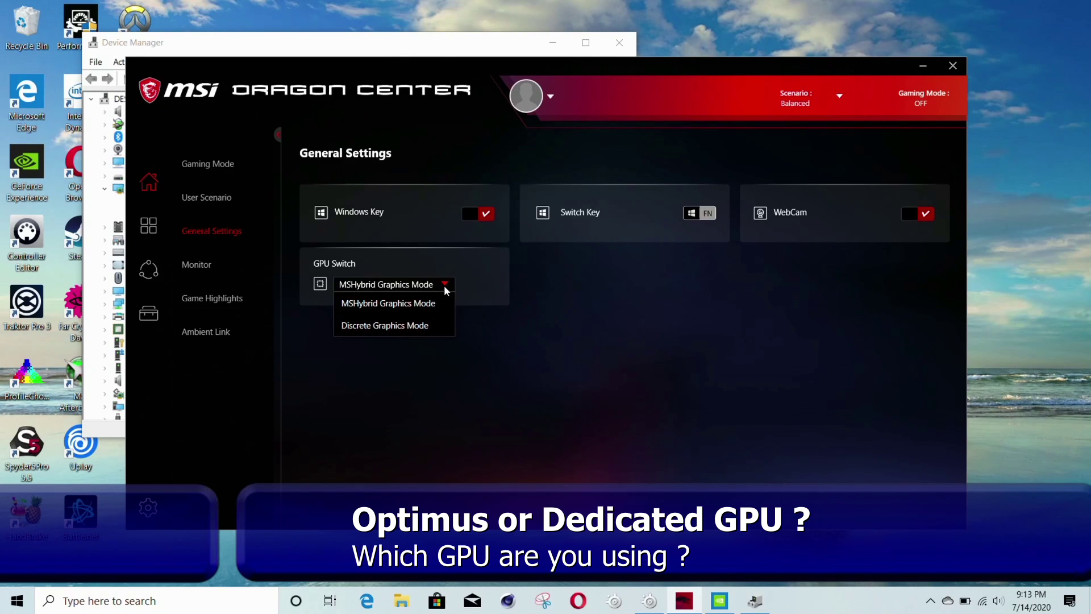
left_click(400, 305)
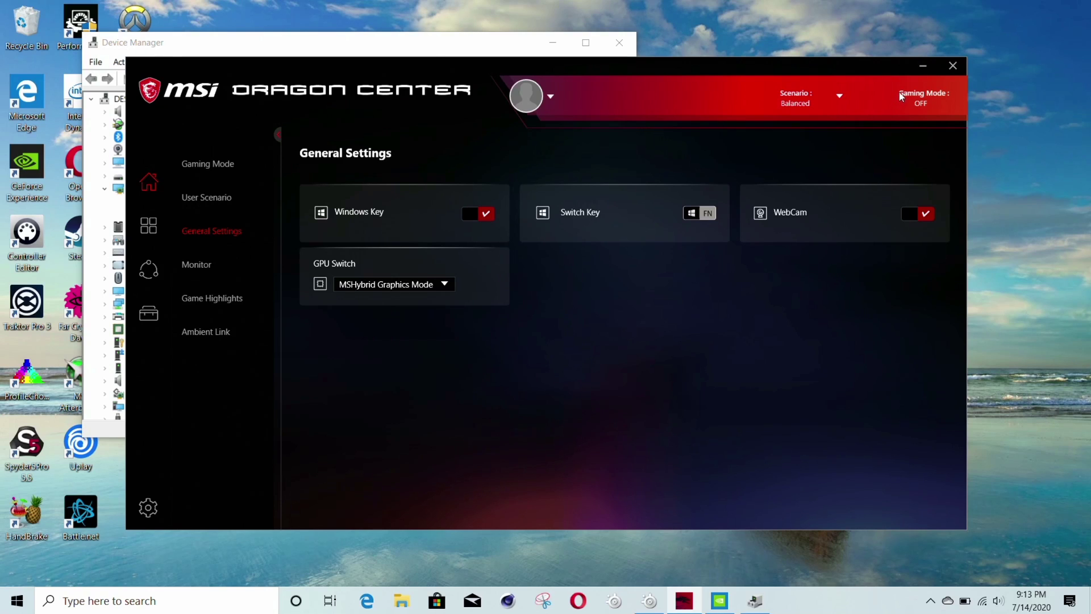
left_click(923, 66)
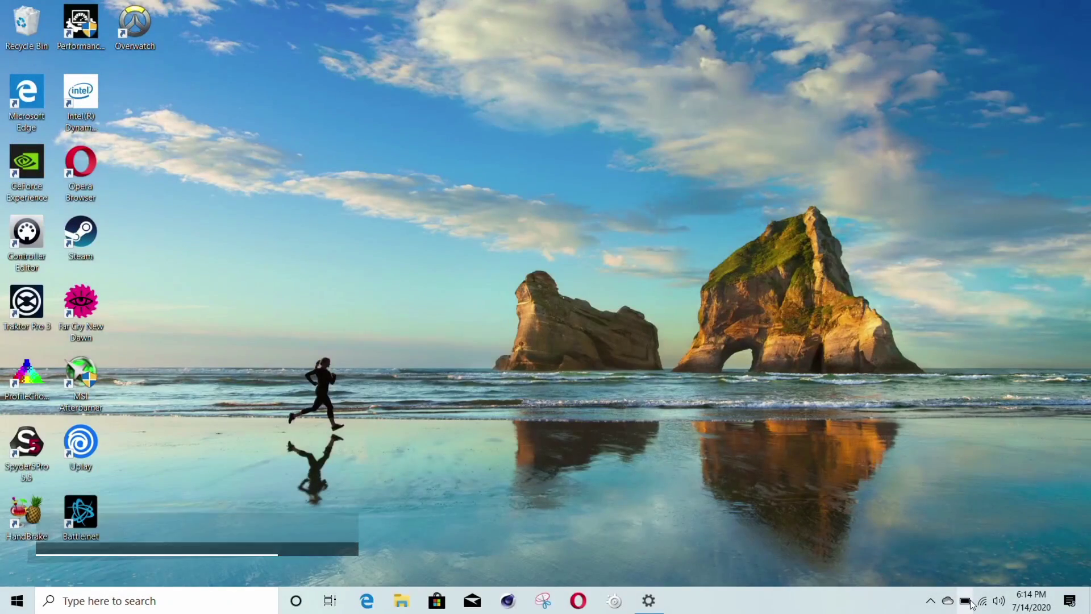
- Set the Windows power mode slider to Battery saver from the taskbar battery flyout
left_click(971, 603)
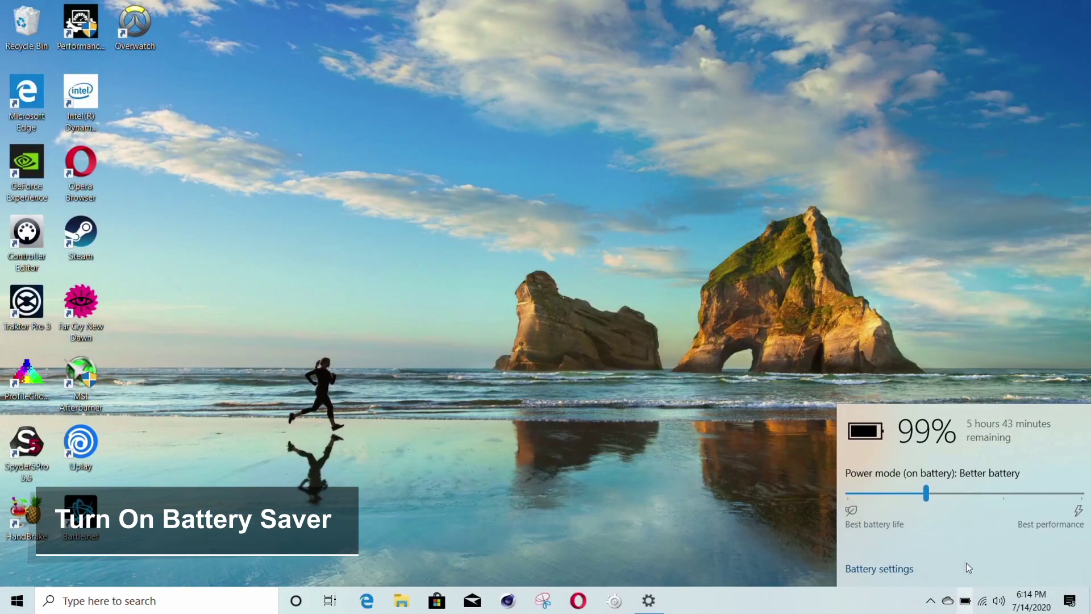
left_click_drag(927, 492, 844, 489)
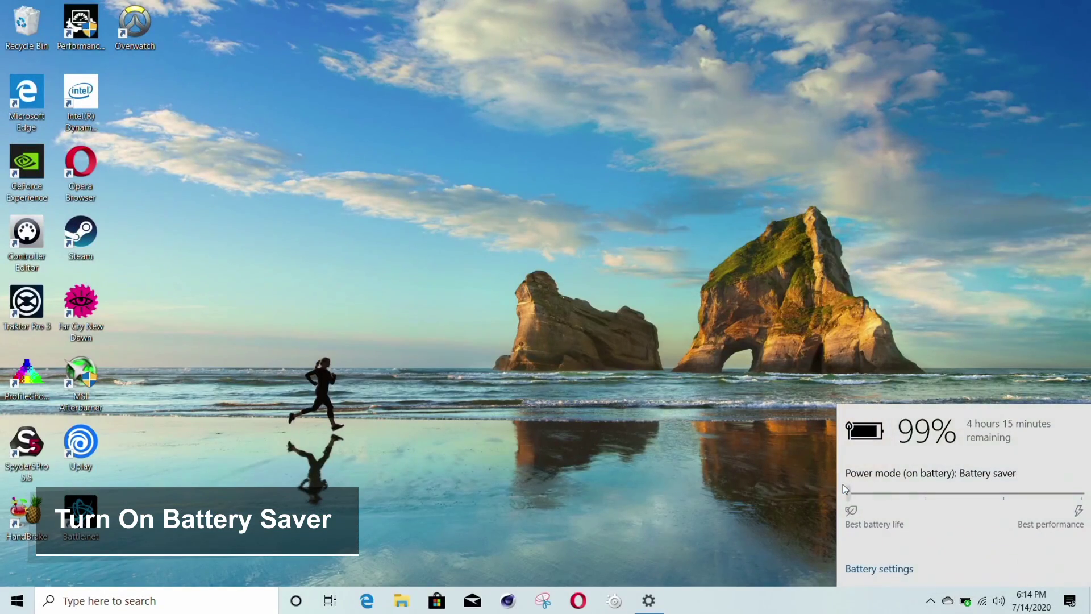
left_click(798, 552)
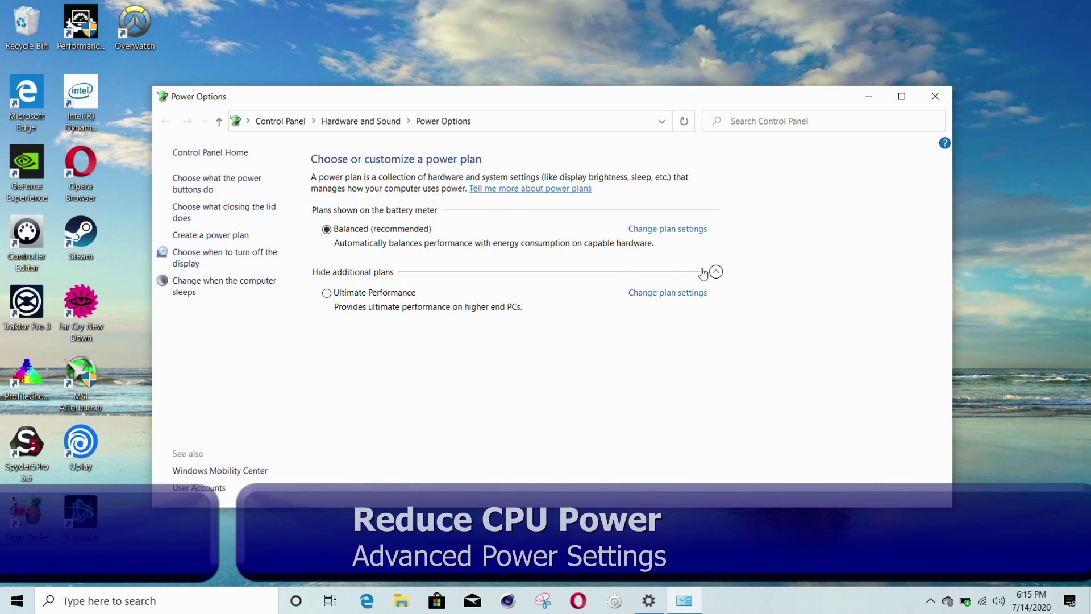
- Open the Balanced plan's advanced settings and review USB selective suspend and Intel Graphics Power Plan values
left_click(663, 230)
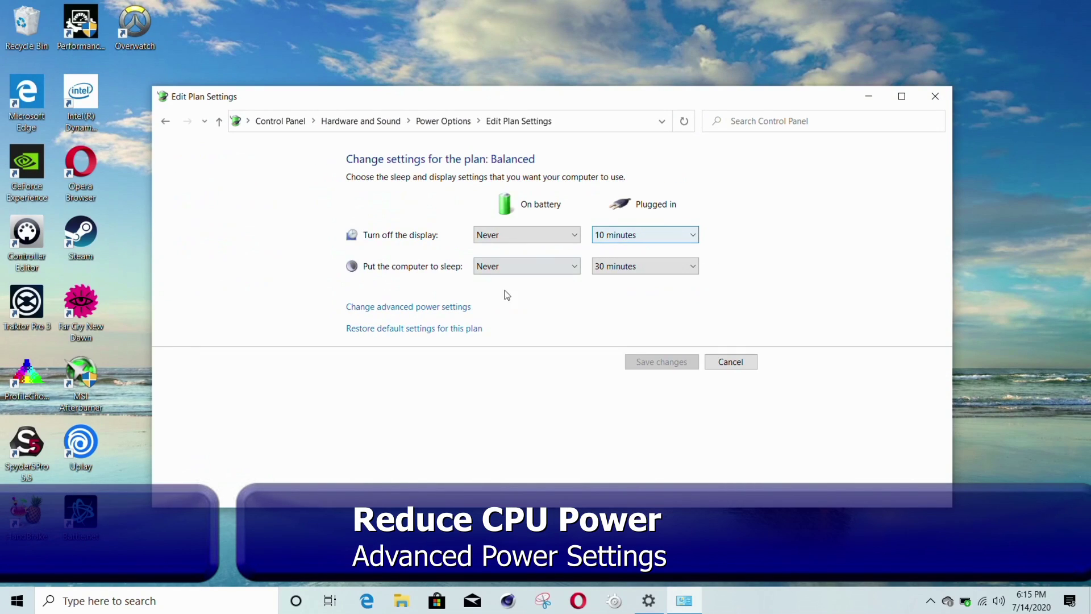
left_click(409, 307)
left_click(74, 234)
left_click(84, 247)
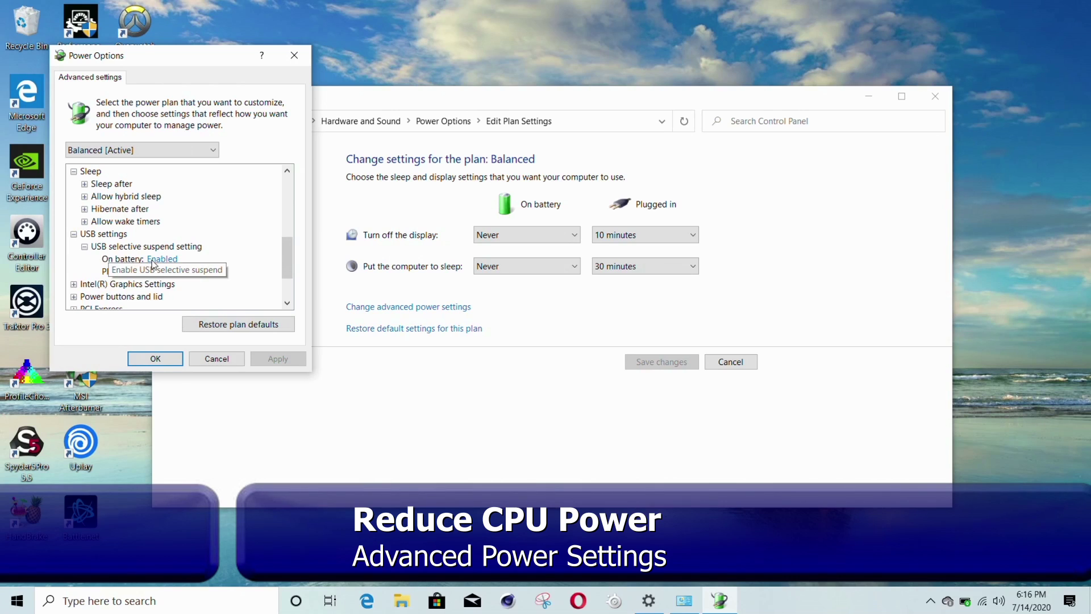
left_click_drag(289, 267, 286, 291)
left_click(74, 221)
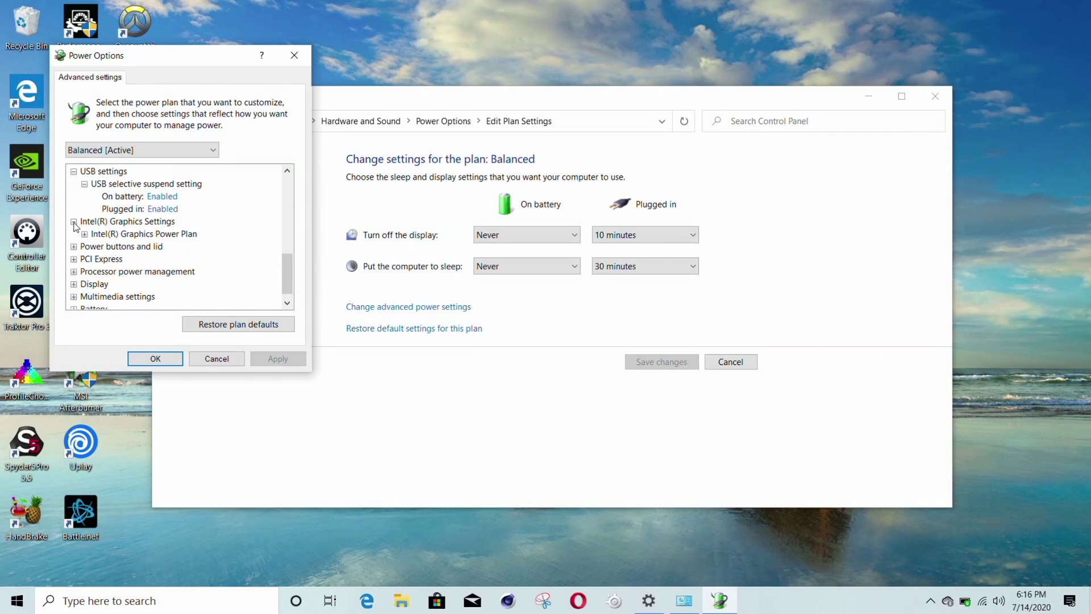
left_click(84, 235)
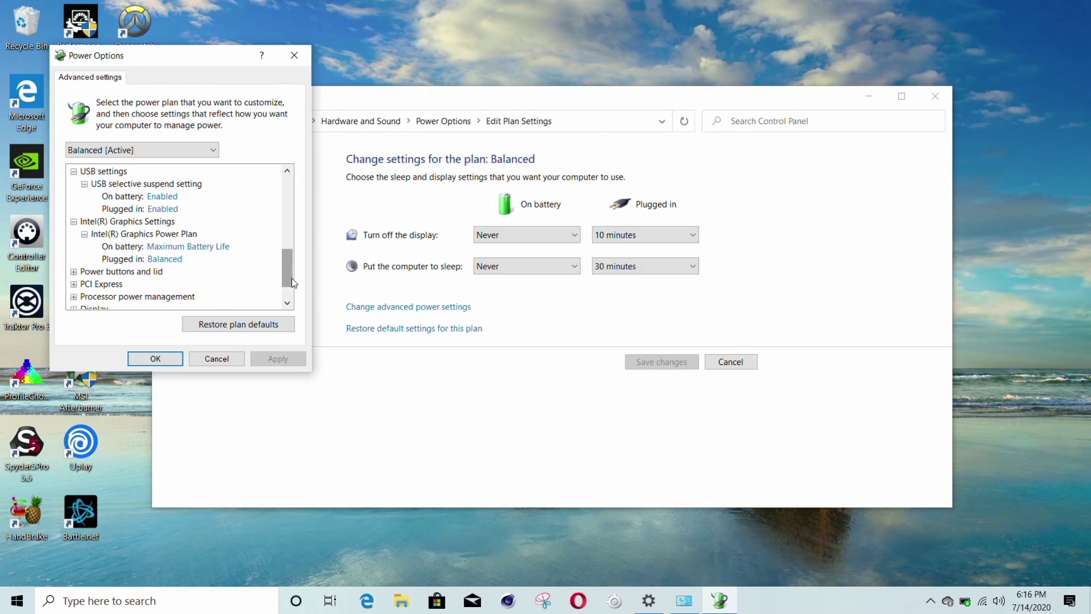
left_click_drag(293, 283, 293, 297)
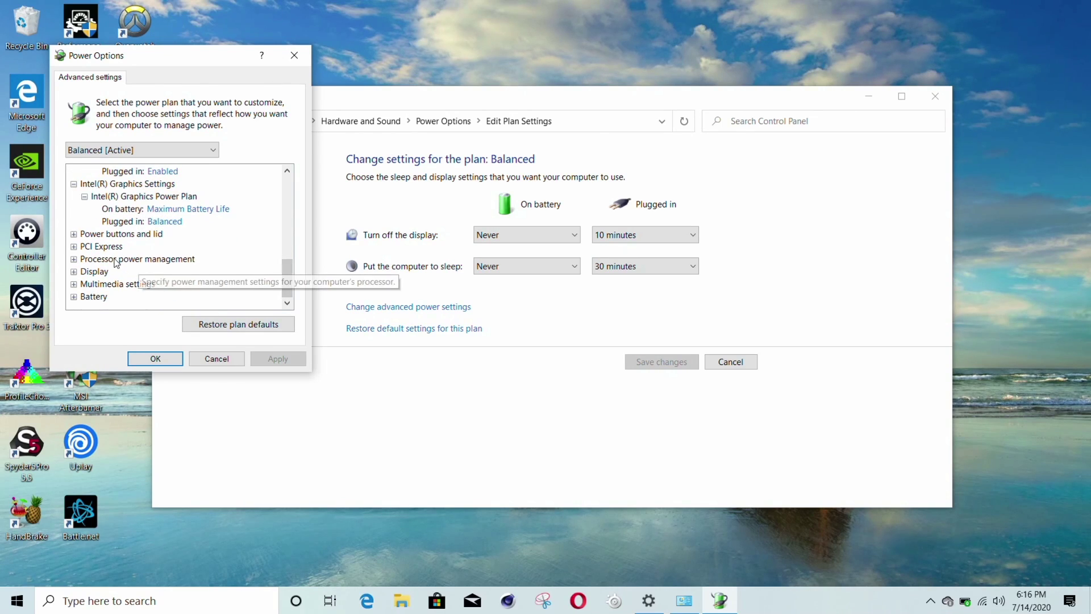
- Check PCI Express Link State Power Management, then edit the on-battery Maximum processor state
left_click(74, 234)
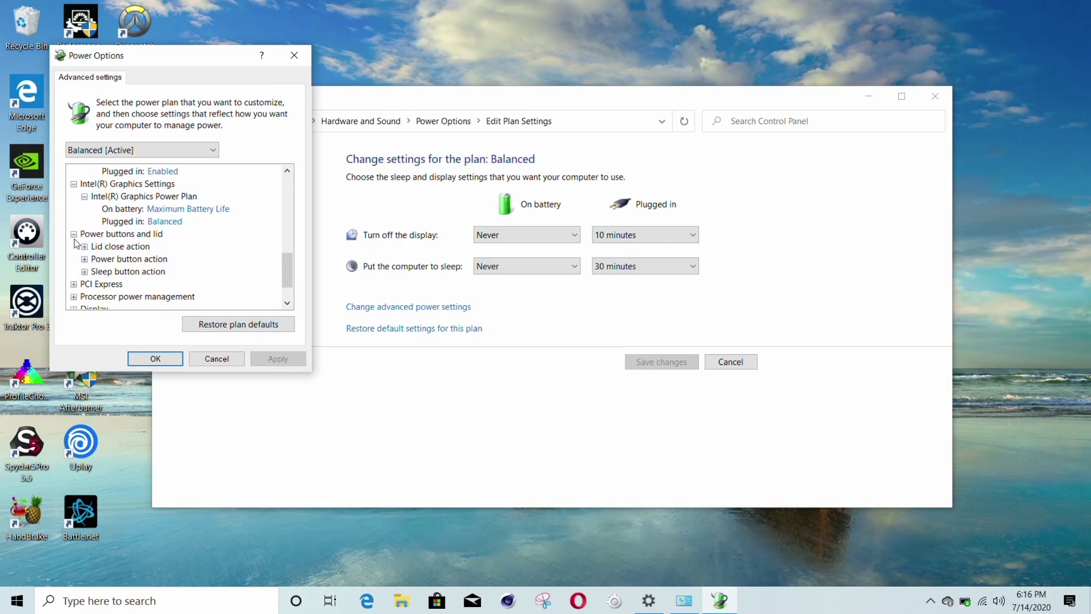
left_click(74, 284)
left_click(84, 298)
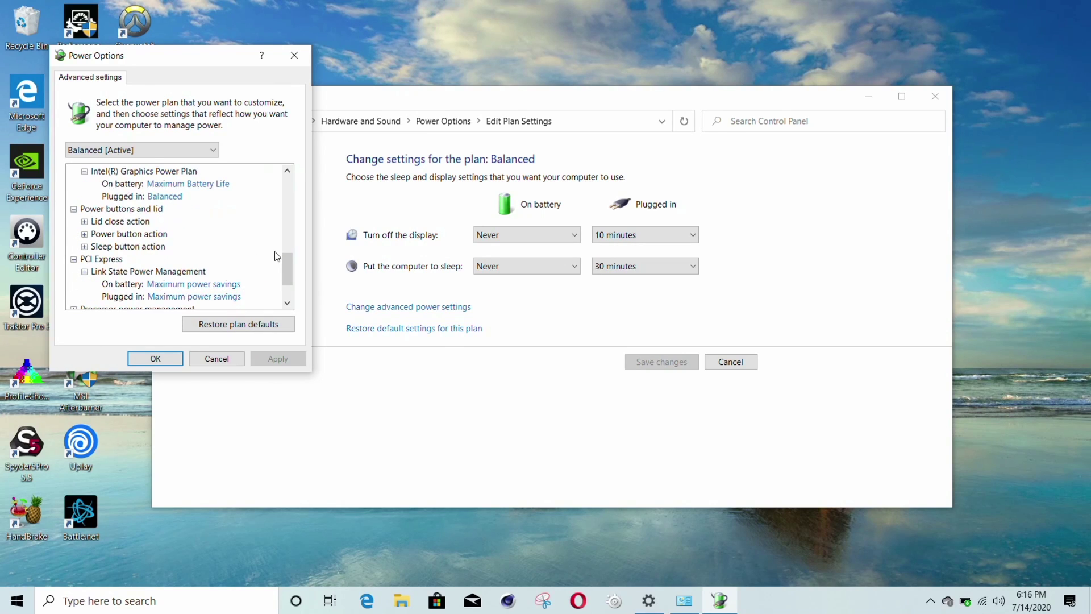
scroll(292, 277, "down", 2)
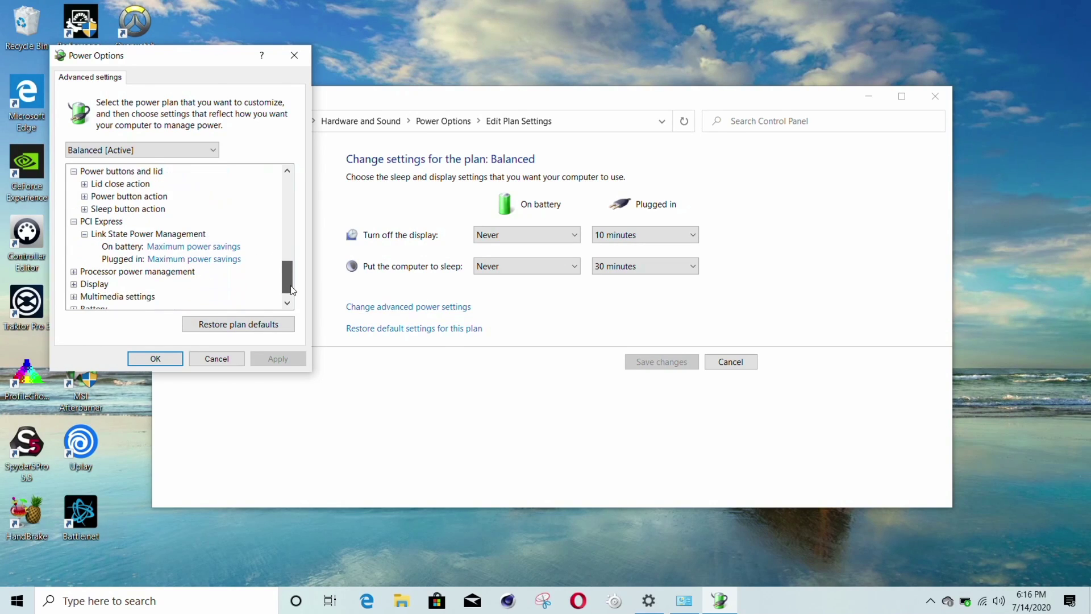
left_click(74, 260)
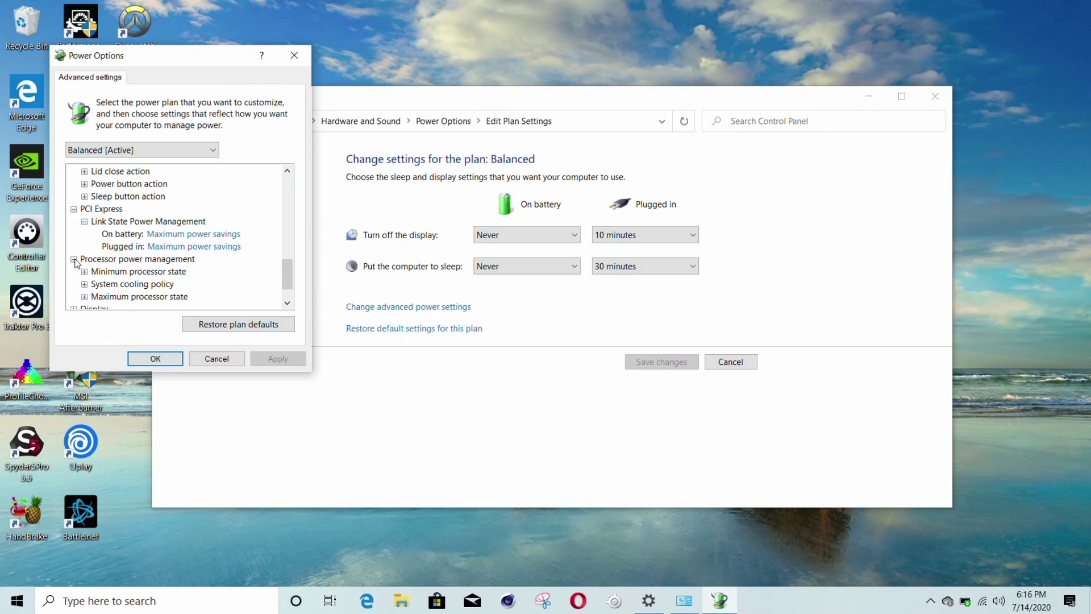
left_click(84, 296)
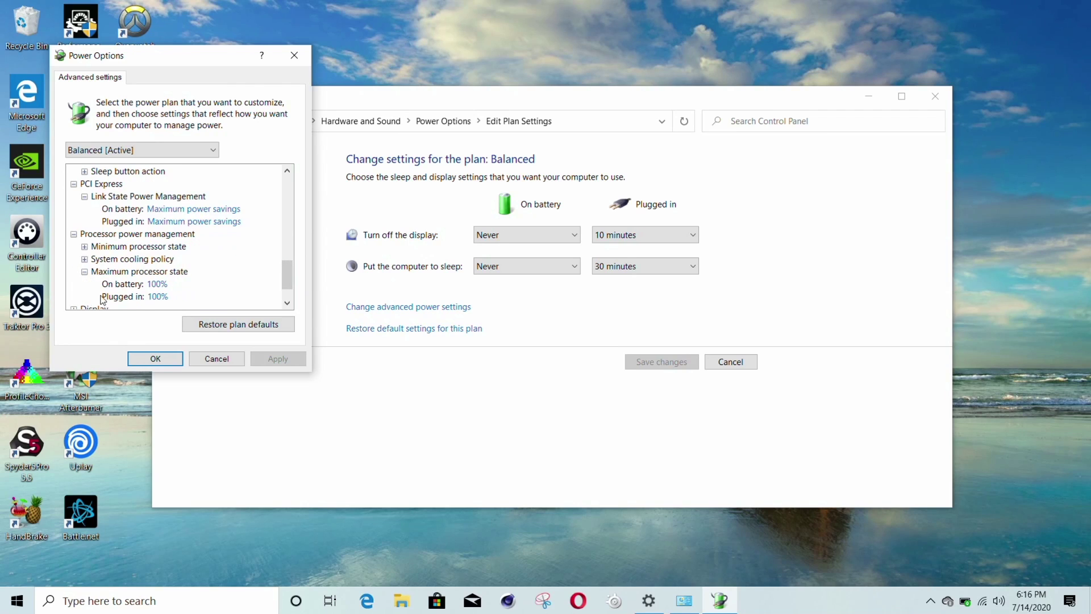
left_click(158, 284)
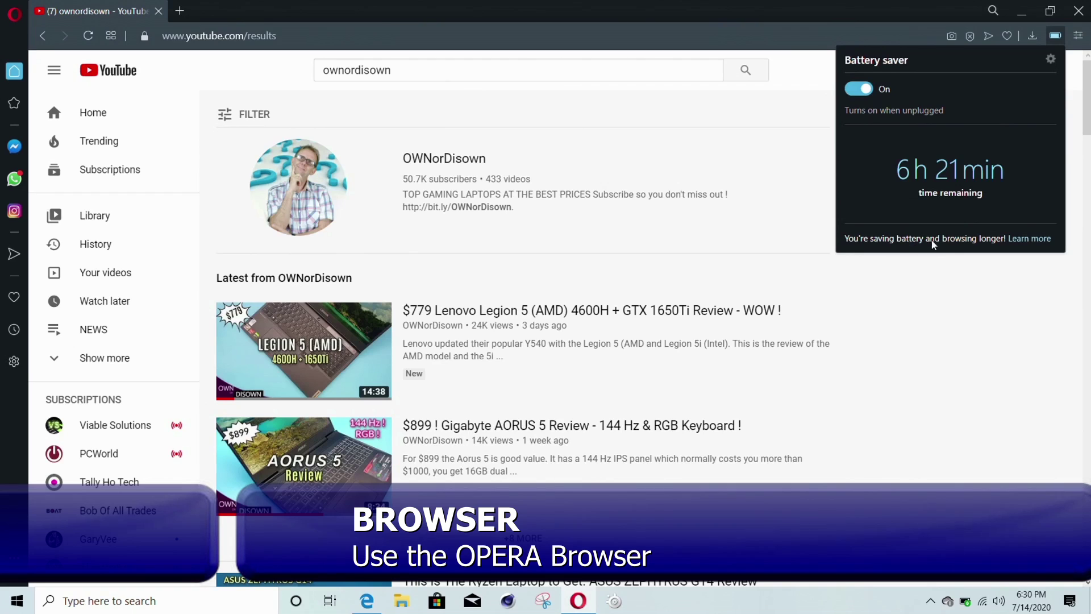
- Open Opera's Battery saver Learn more help page and scroll through it
left_click(1027, 241)
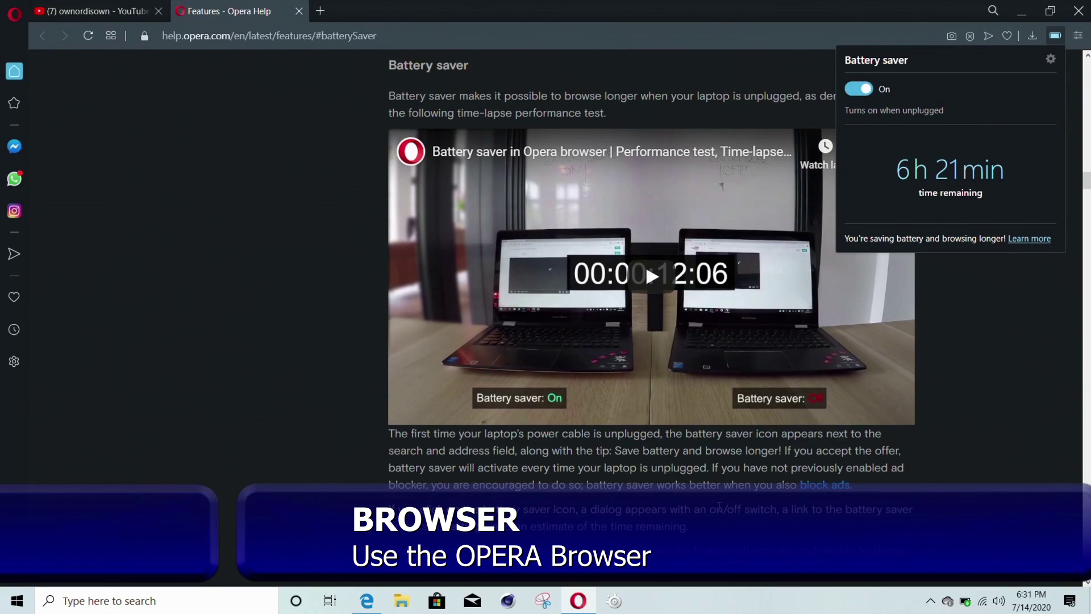
scroll(719, 506, "down", 1)
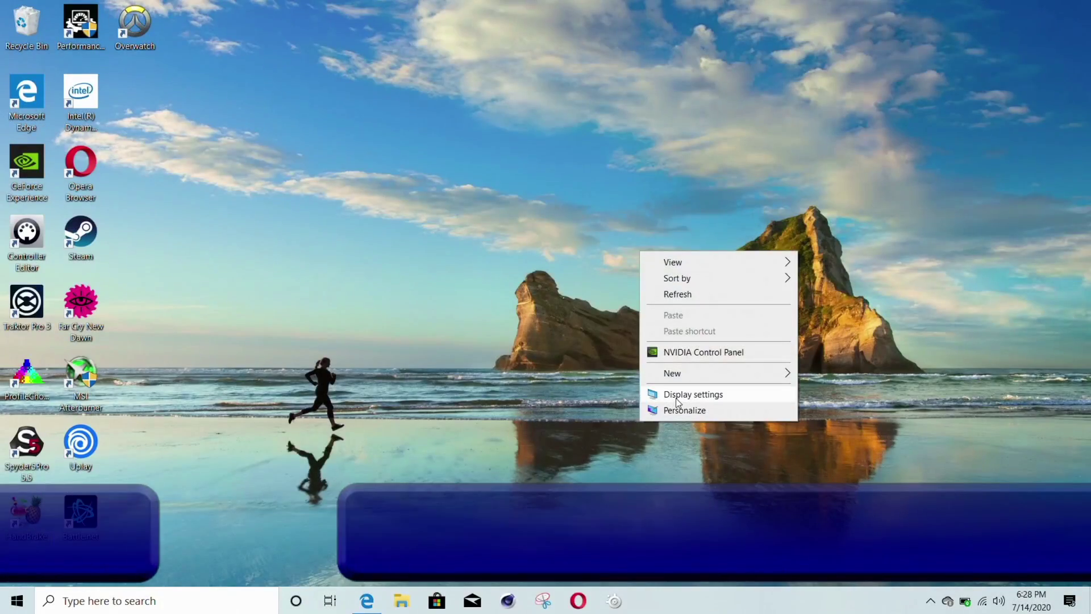
- Set Display 1's screen refresh rate to 60 Hertz in adapter properties and keep the change
left_click(677, 398)
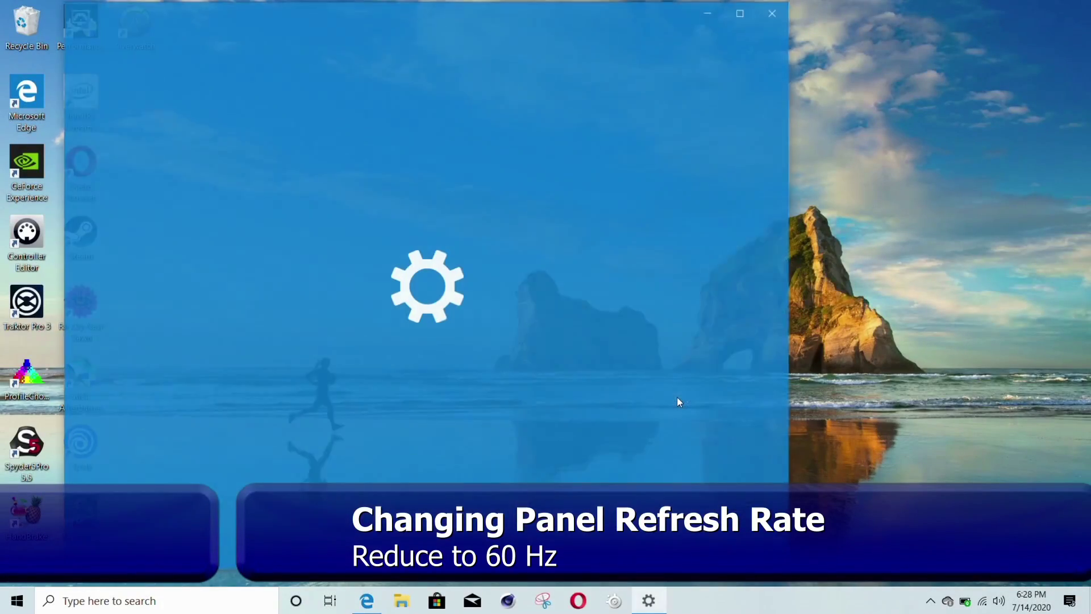
scroll(571, 400, "down", 10)
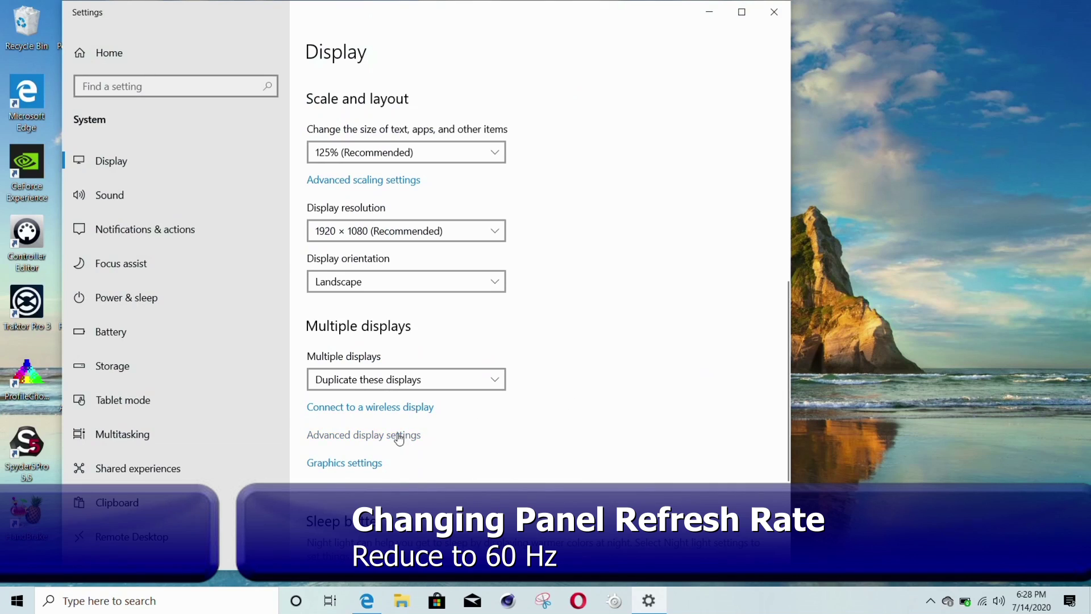
left_click(356, 438)
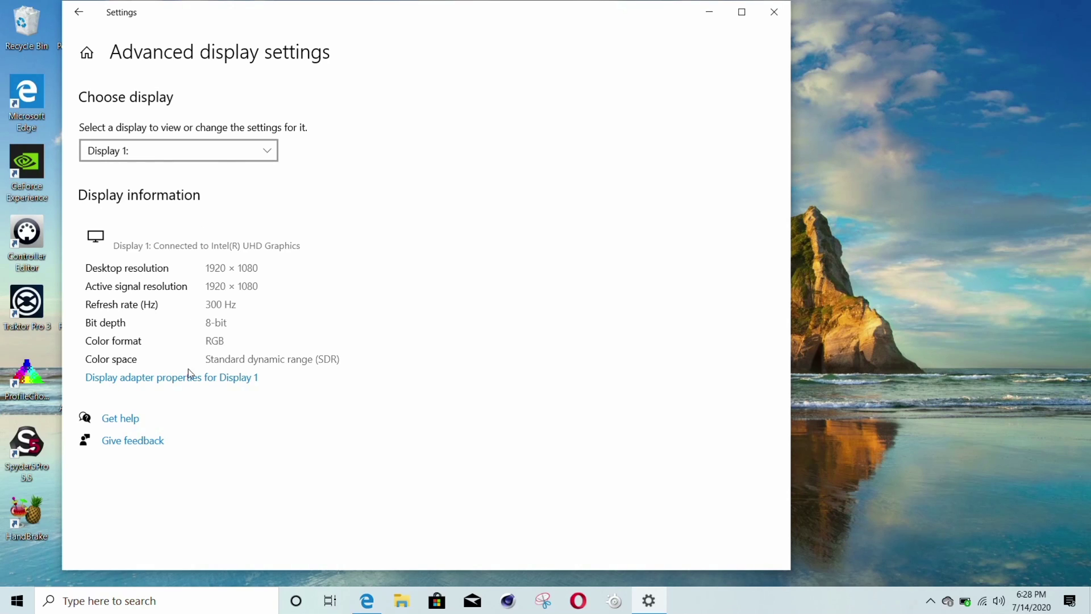
left_click(186, 385)
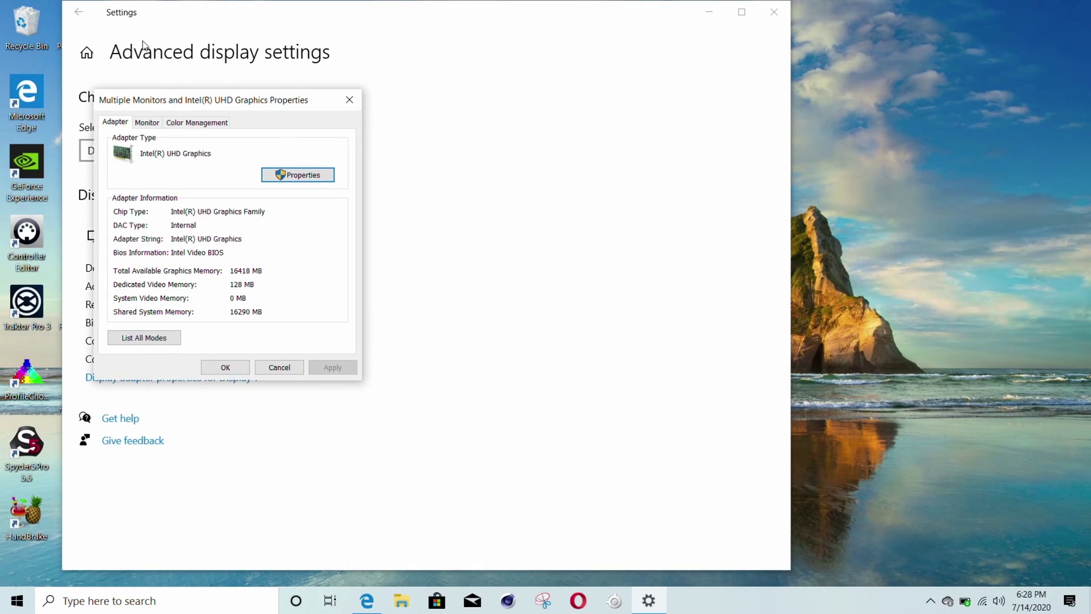
left_click(149, 124)
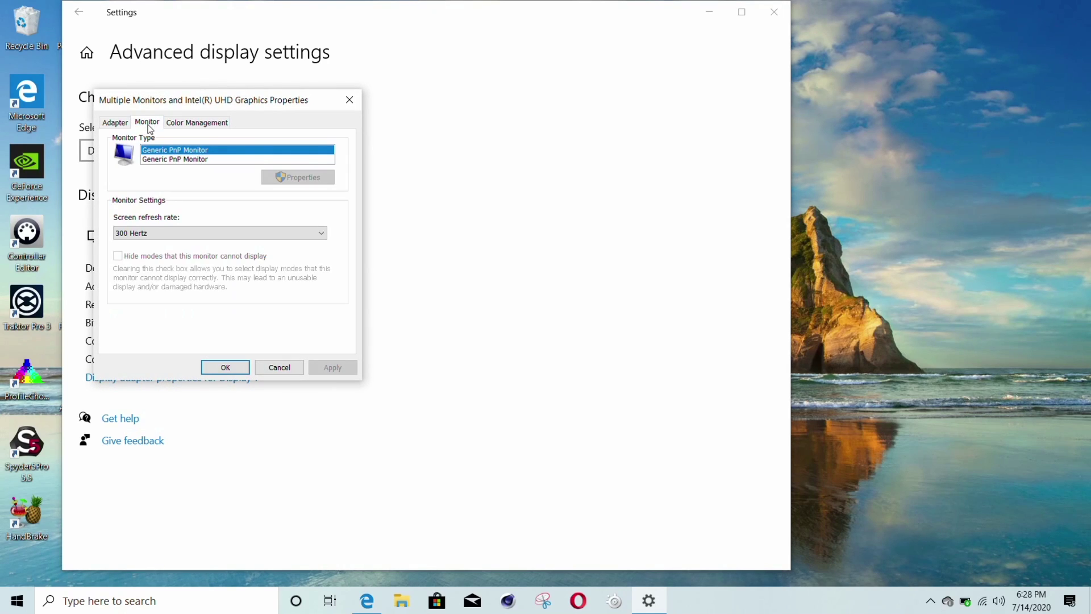
left_click(141, 235)
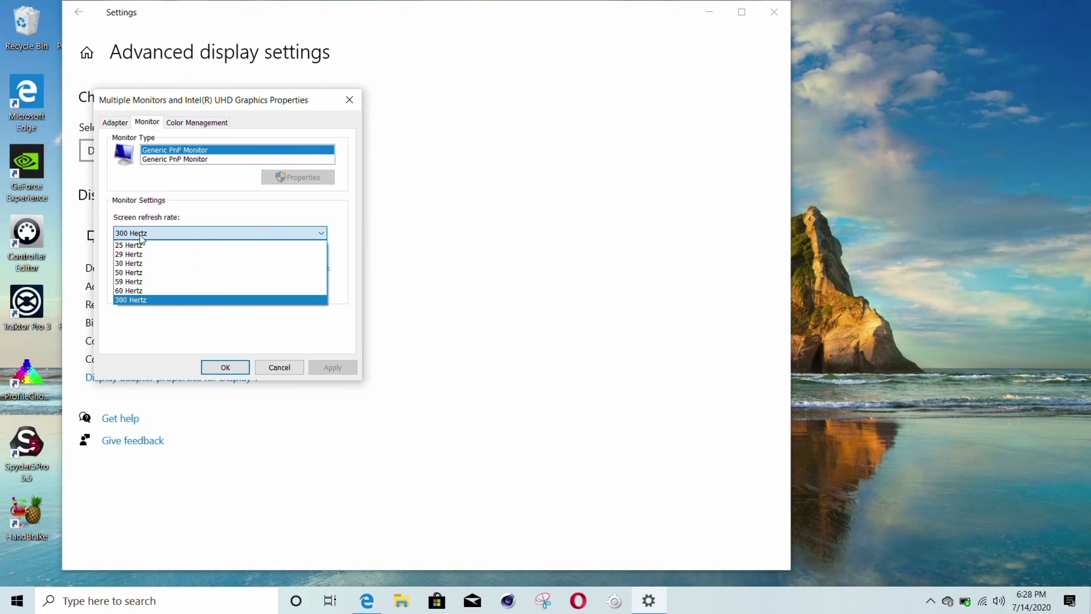
left_click(145, 291)
left_click(316, 368)
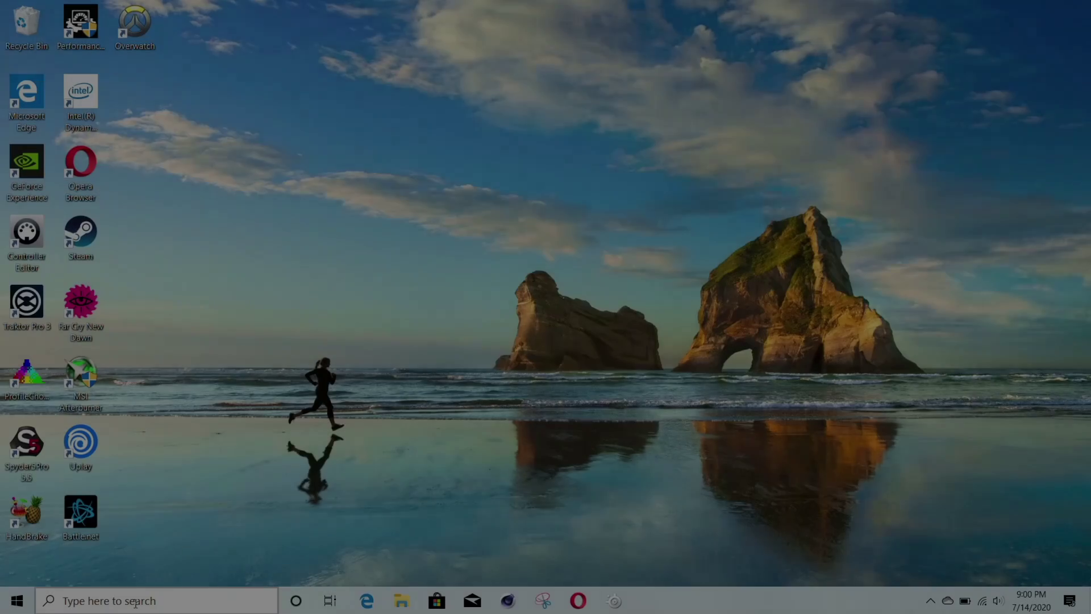
left_click(137, 602)
type("syst")
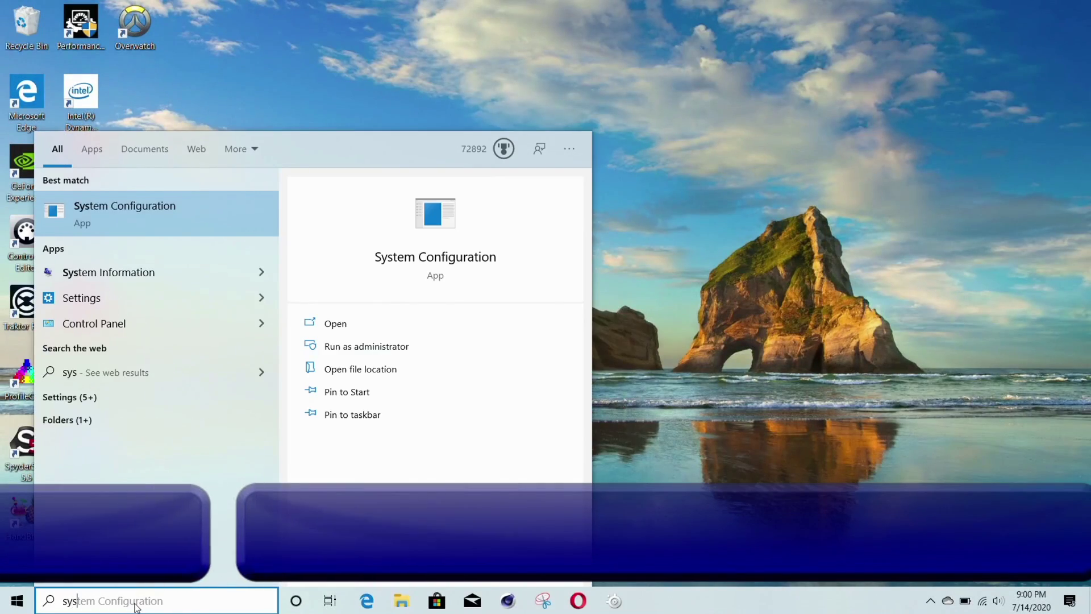
- Launch System Configuration and hide all Microsoft services in the Services list
left_click(152, 217)
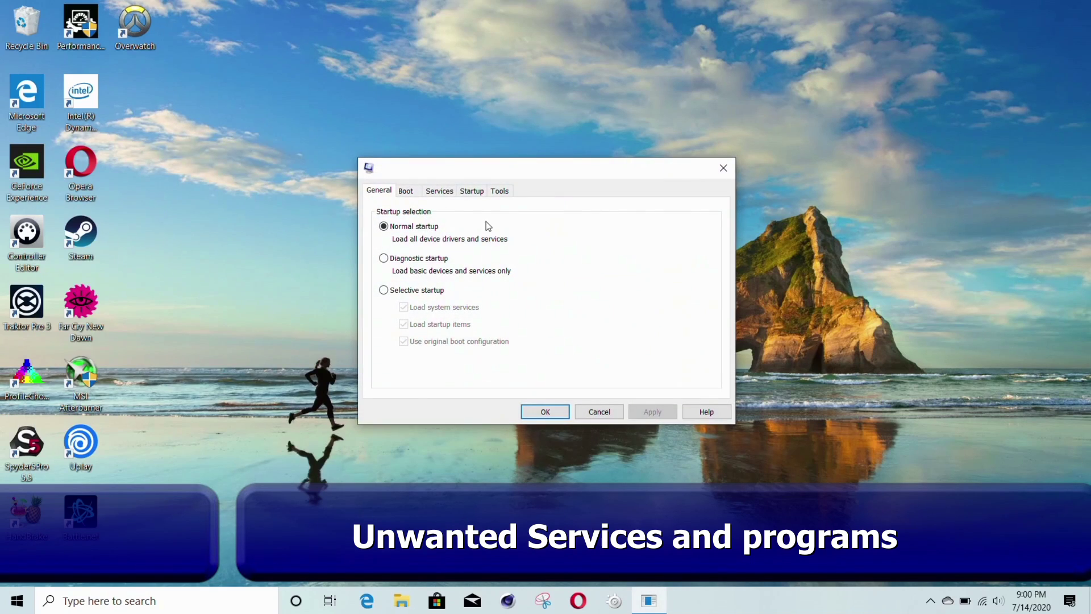
left_click(441, 192)
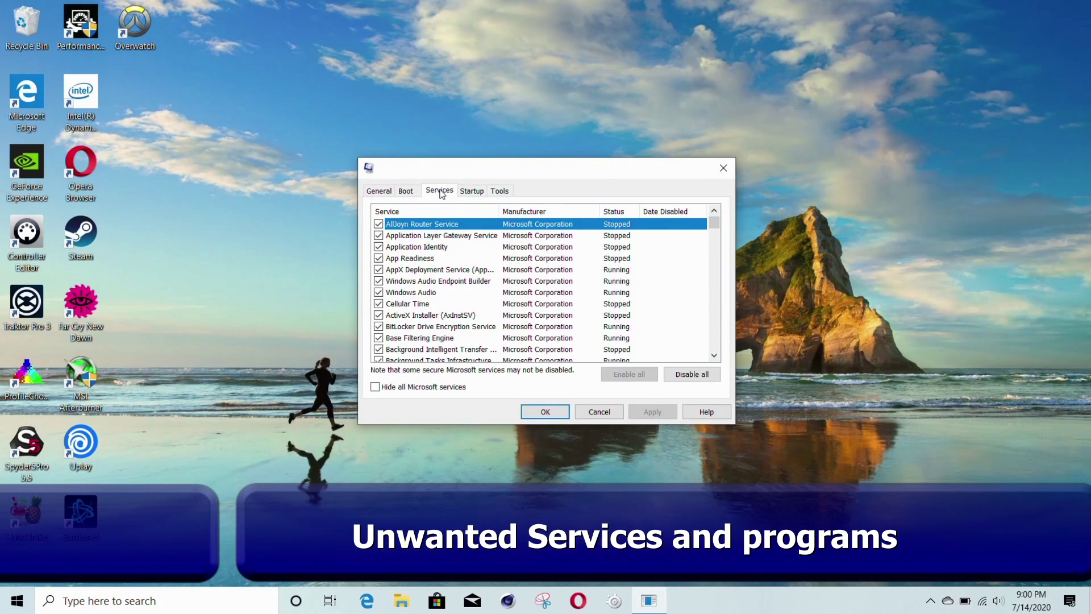
left_click(375, 387)
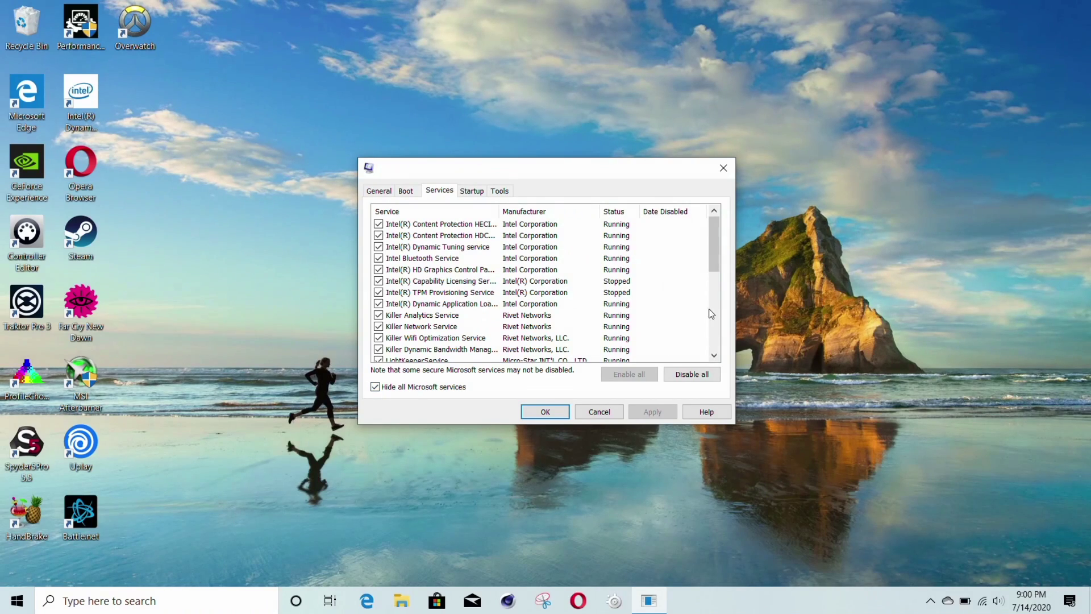
left_click_drag(718, 254, 721, 278)
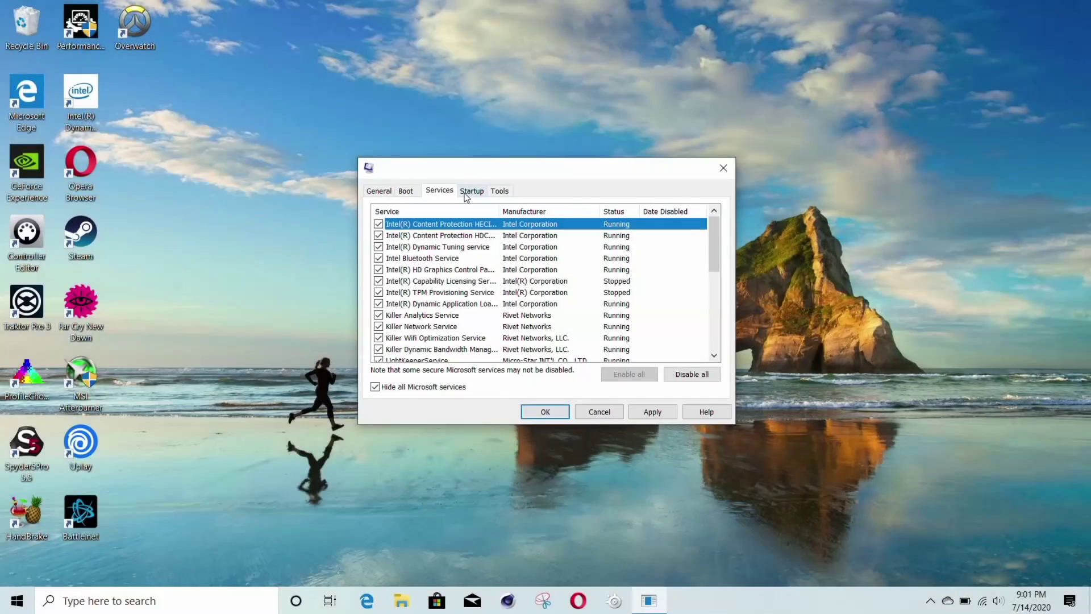
- Open Task Manager's startup programs and select the Windows Security notification entry
left_click(471, 192)
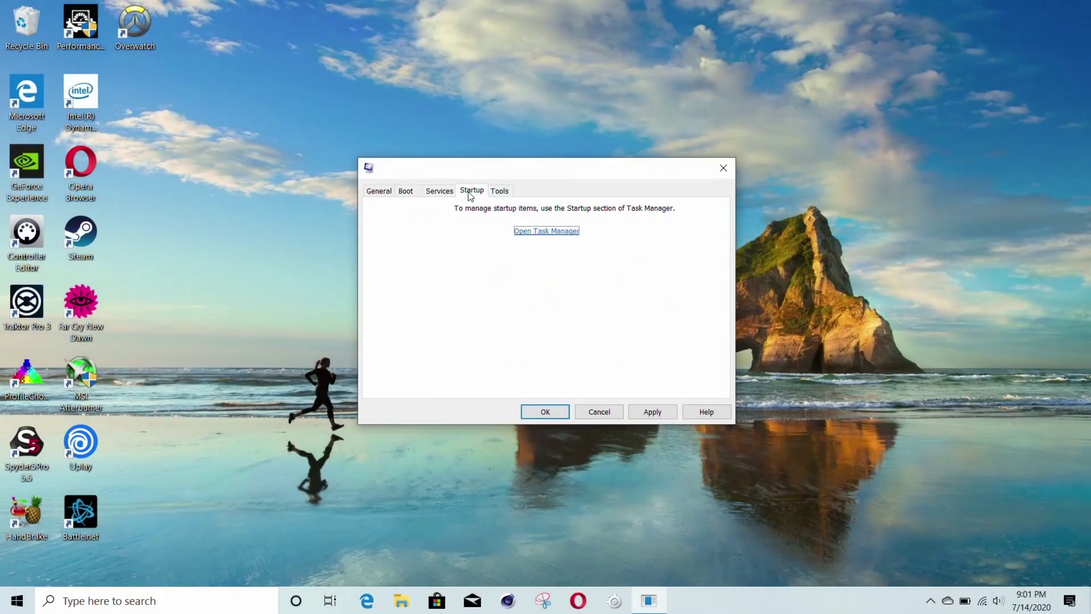
left_click(529, 230)
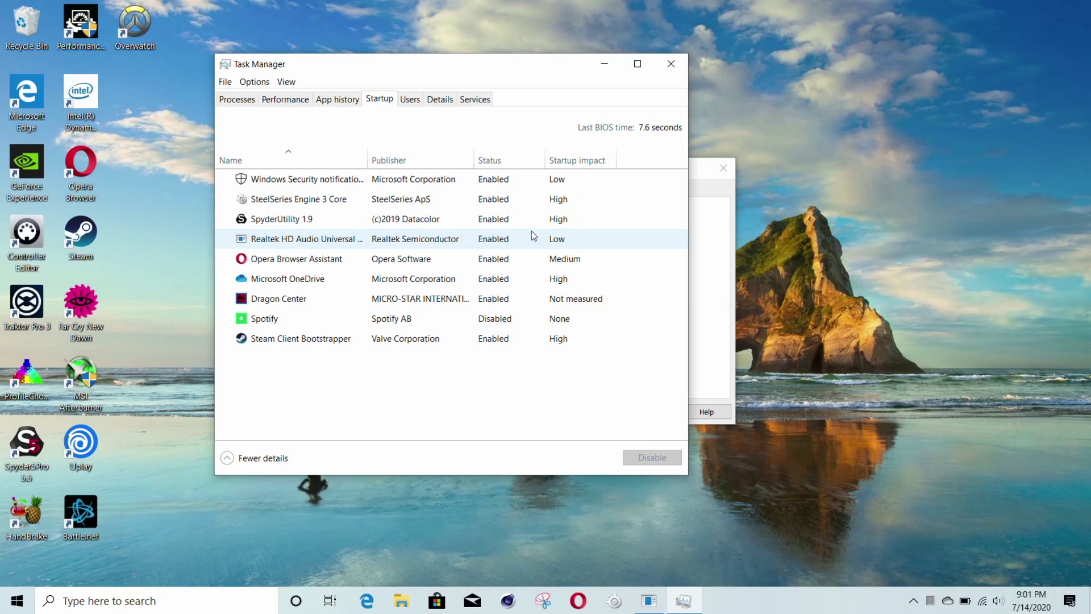
left_click(300, 182)
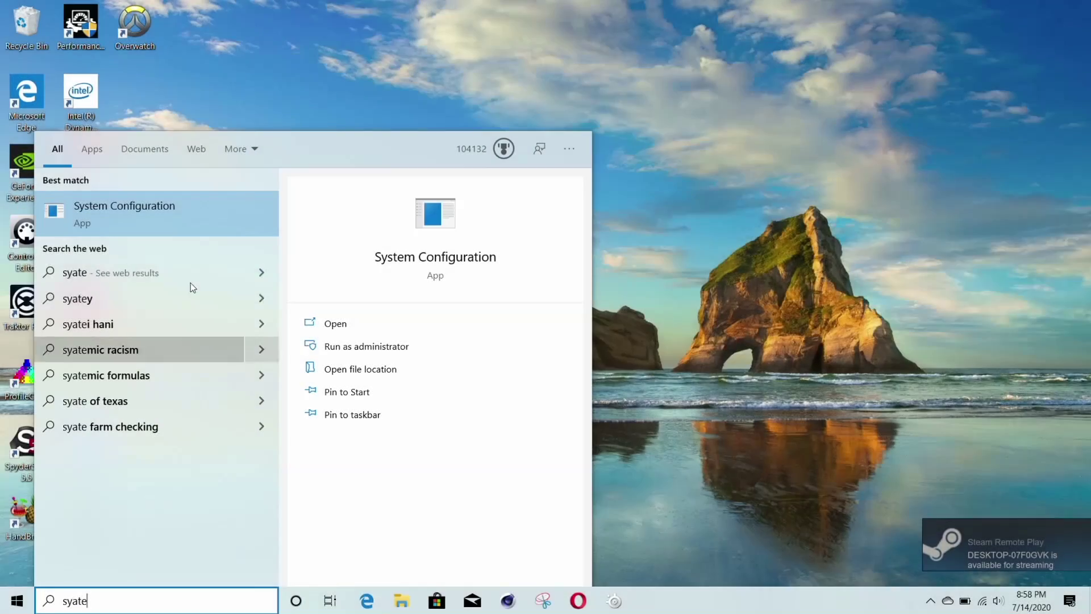
- In System Configuration's boot advanced options, enable Number of processors and pick a lower count
left_click(171, 213)
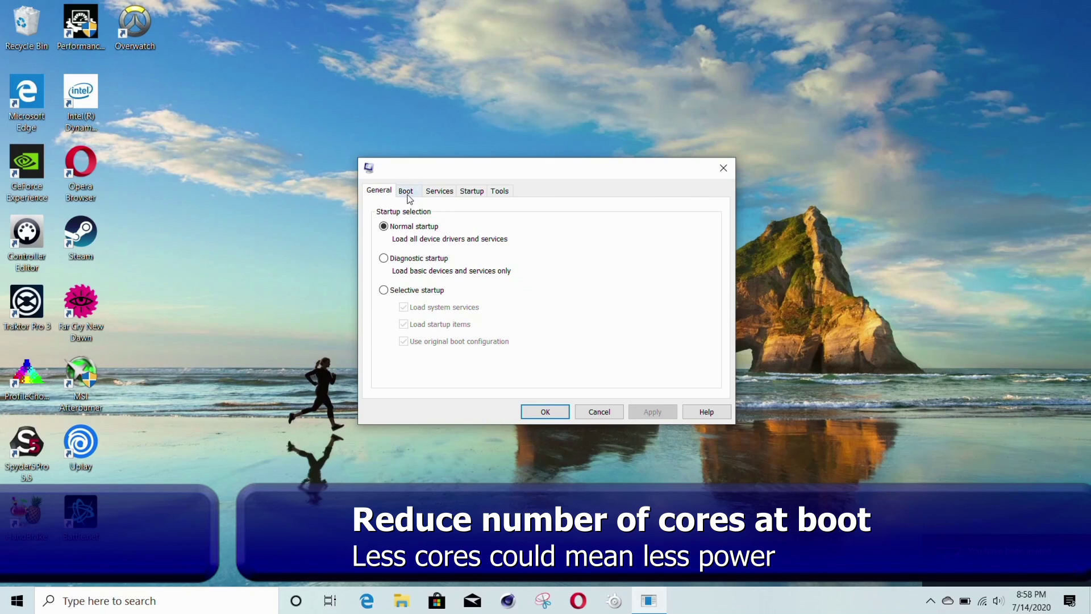
left_click(407, 196)
left_click(398, 294)
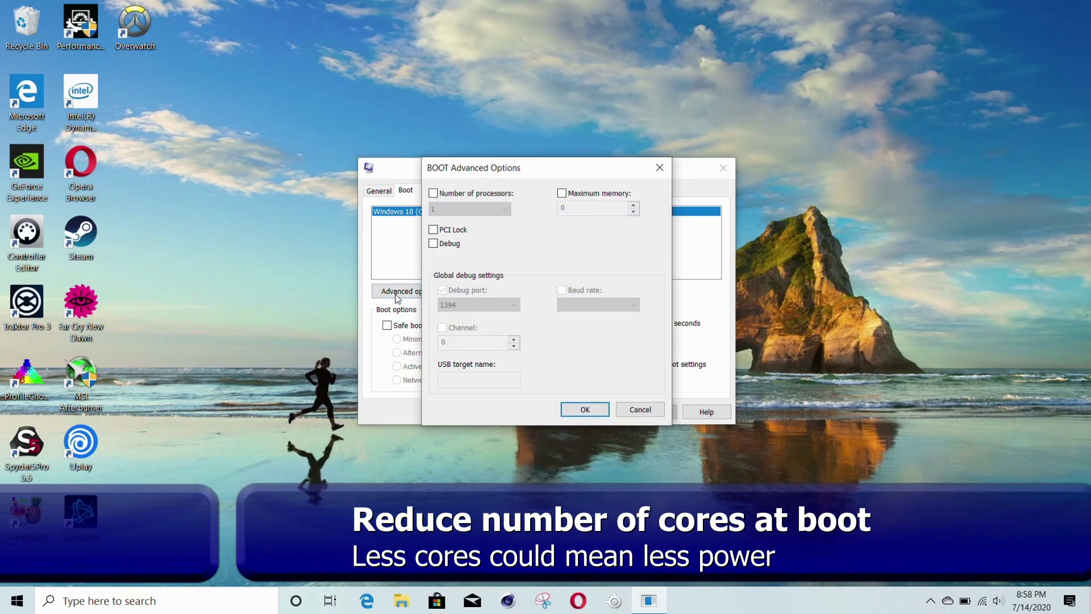
left_click(433, 193)
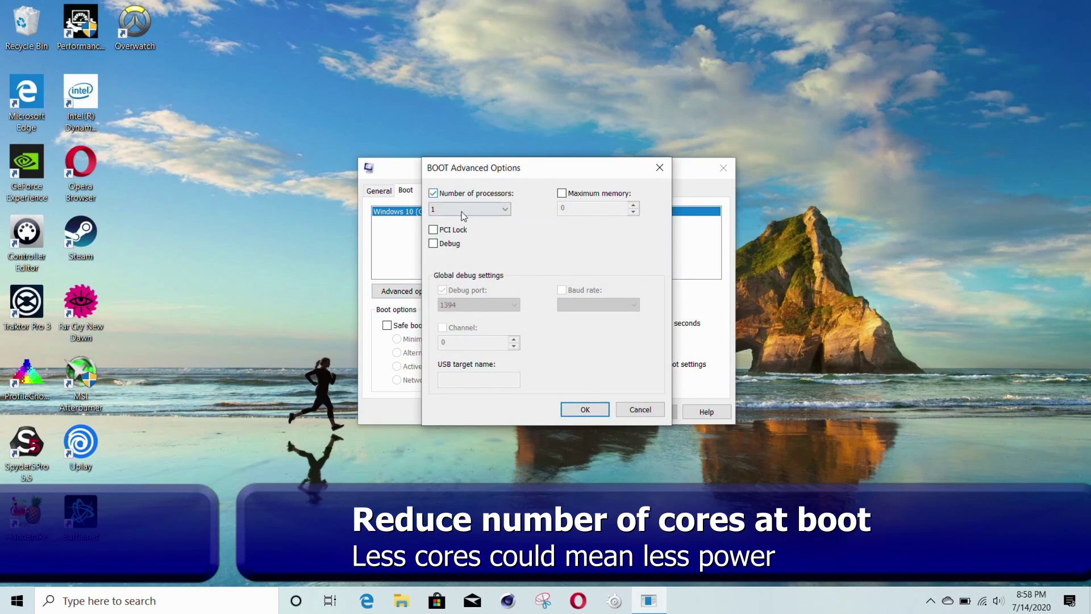
left_click(463, 211)
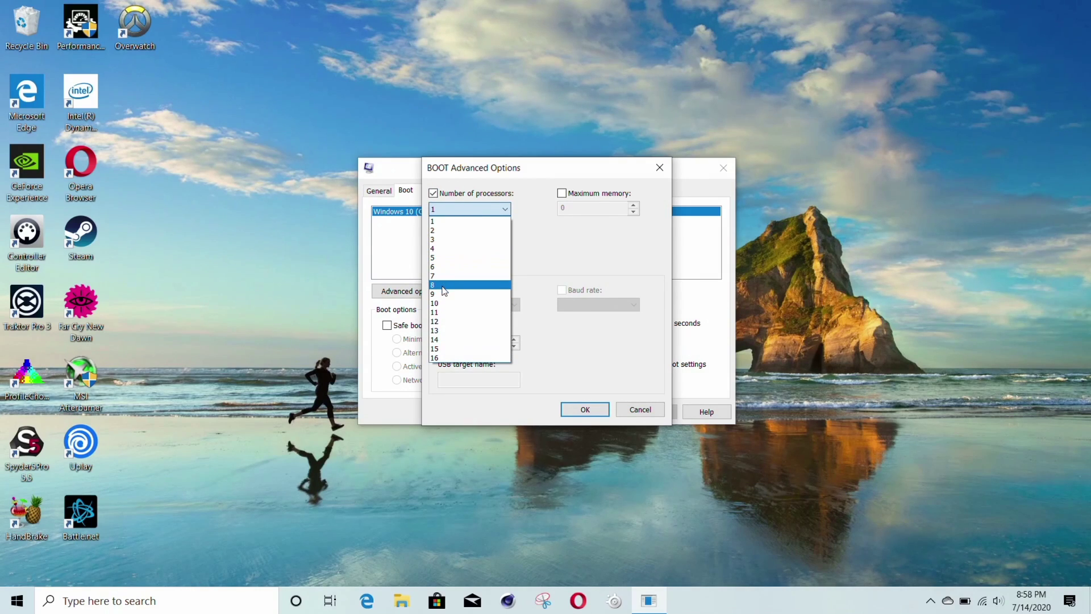
left_click(652, 410)
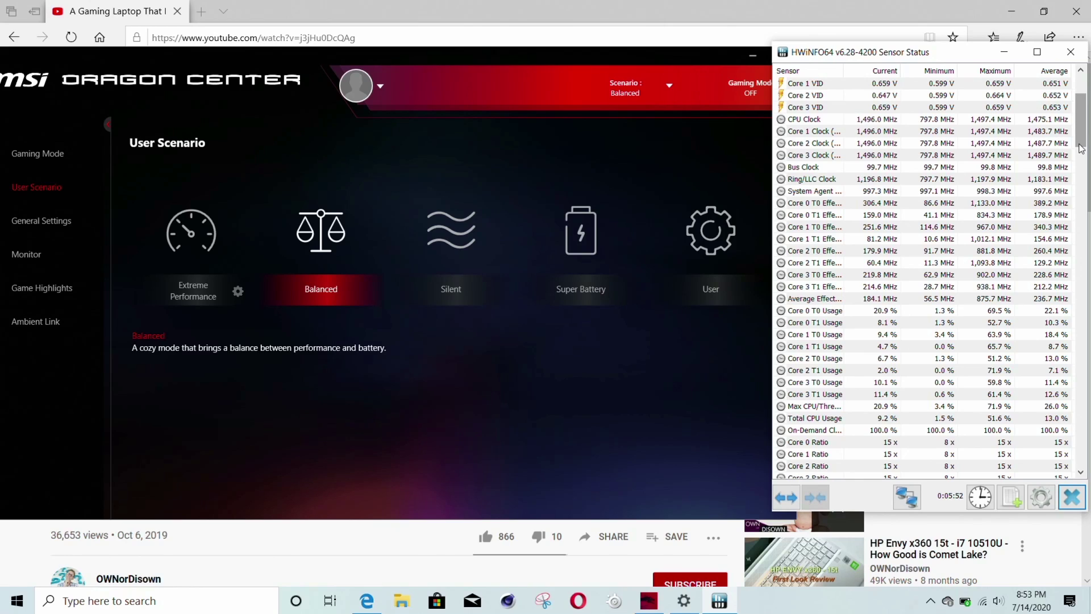
- Scroll HWiNFO64's per-core CPU clock and usage readings, then close System Configuration with OK
scroll(895, 400, "down", 10)
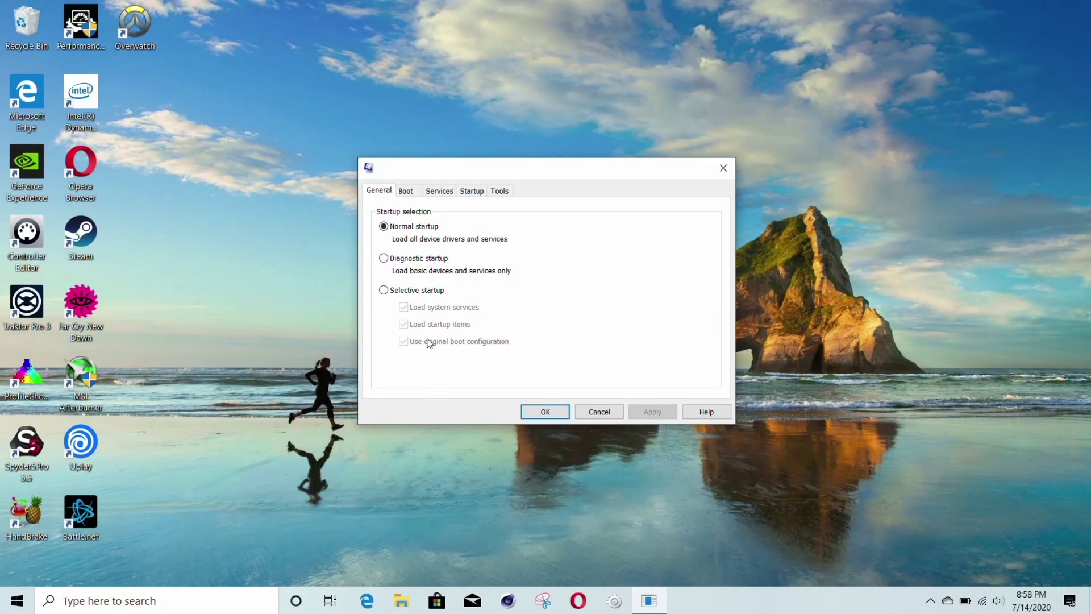
left_click(547, 413)
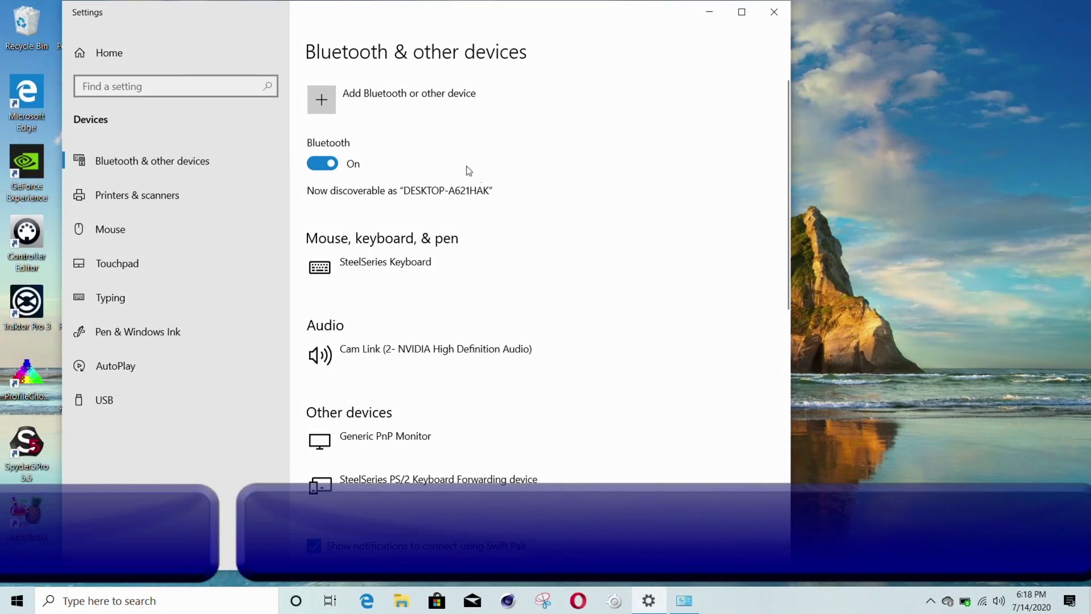
- Turn the Bluetooth toggle off on the Bluetooth & other devices page
left_click(323, 166)
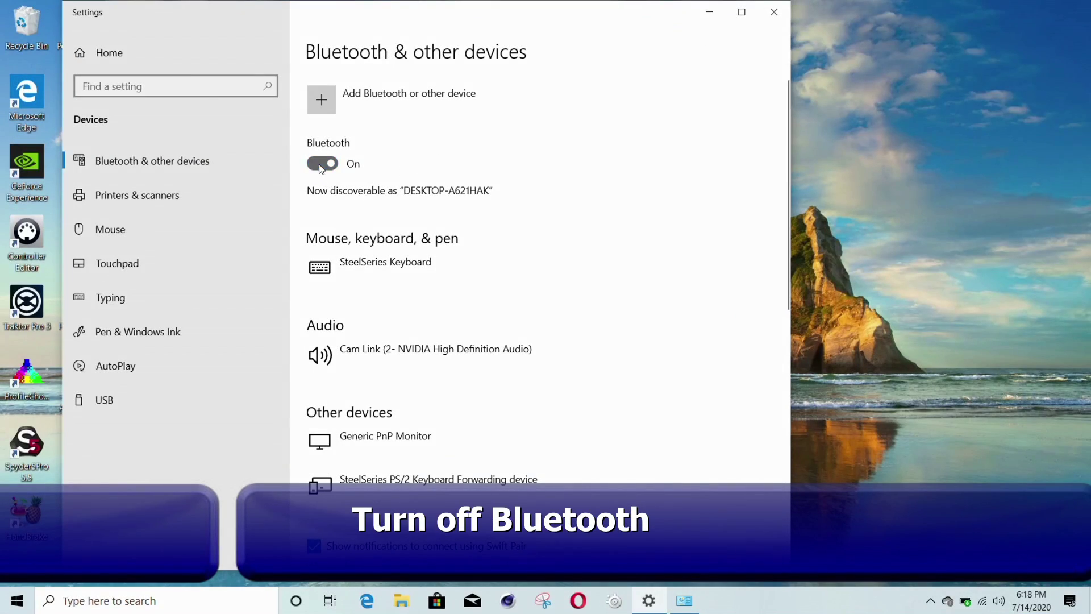